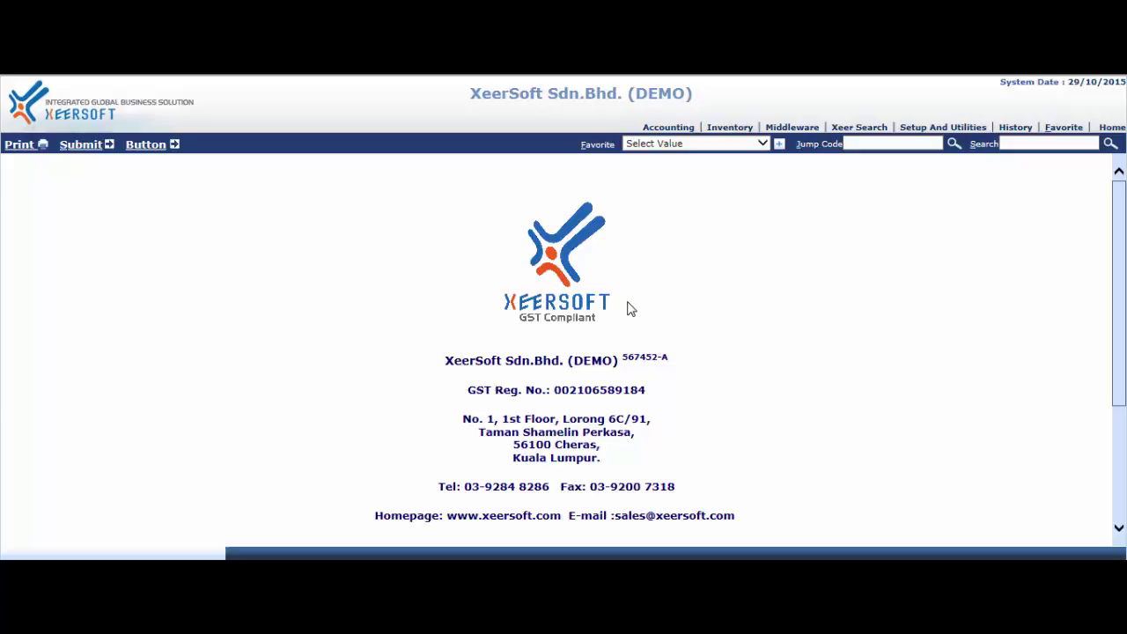
Open Inventory > Reports and Analysis > Screen Enquiry > Supplier Bill > Enquiry By Bill.
left_click(735, 130)
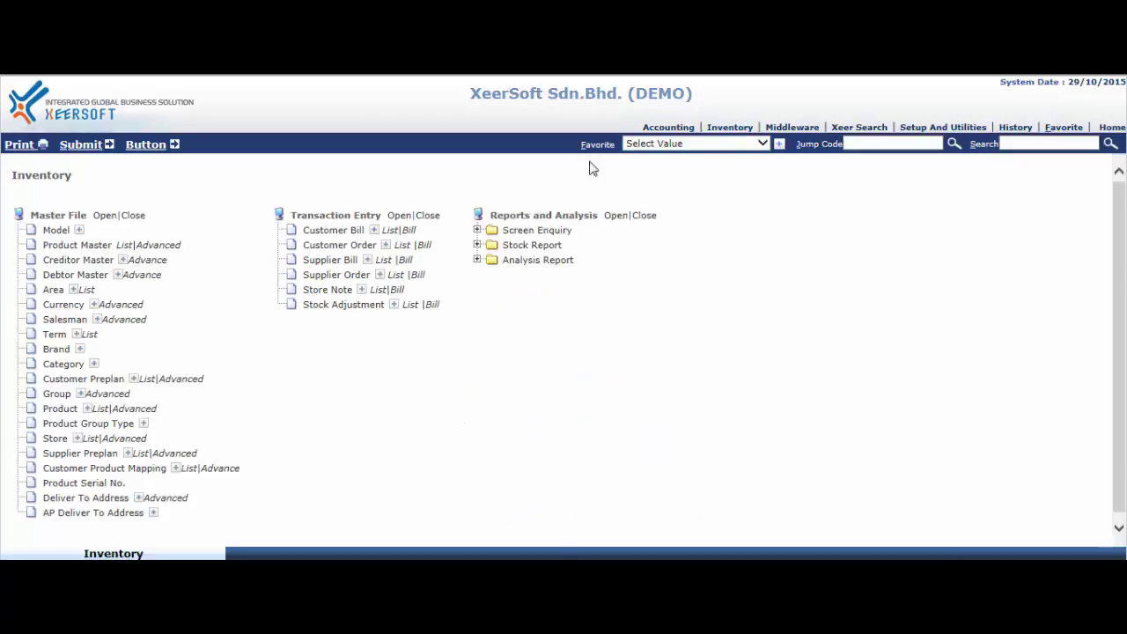
left_click_drag(490, 215, 601, 215)
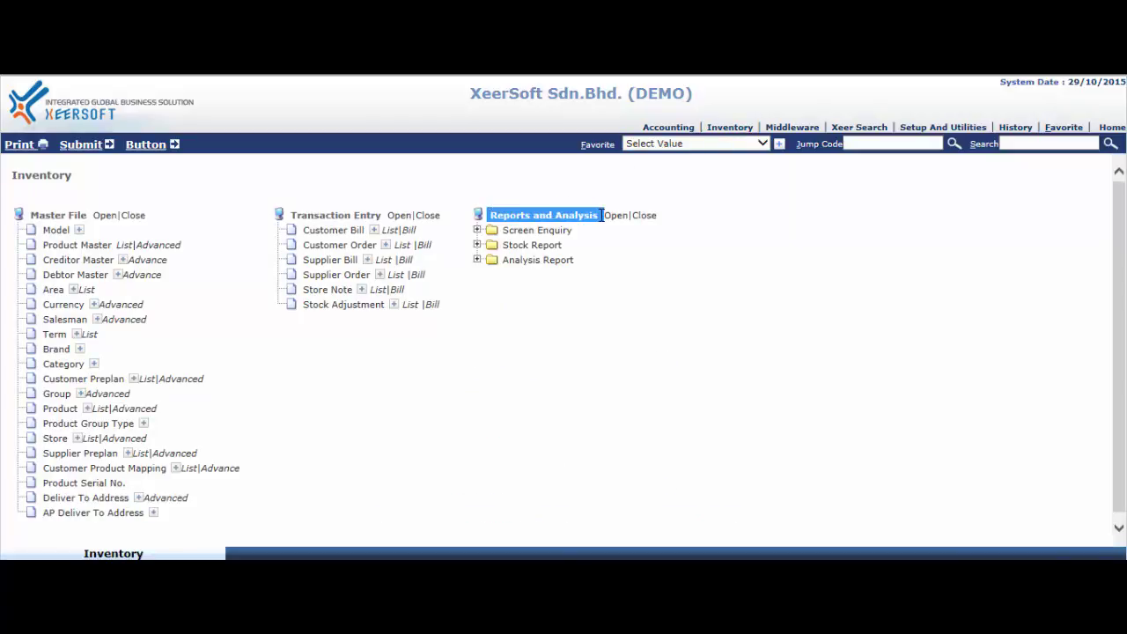
left_click(541, 233)
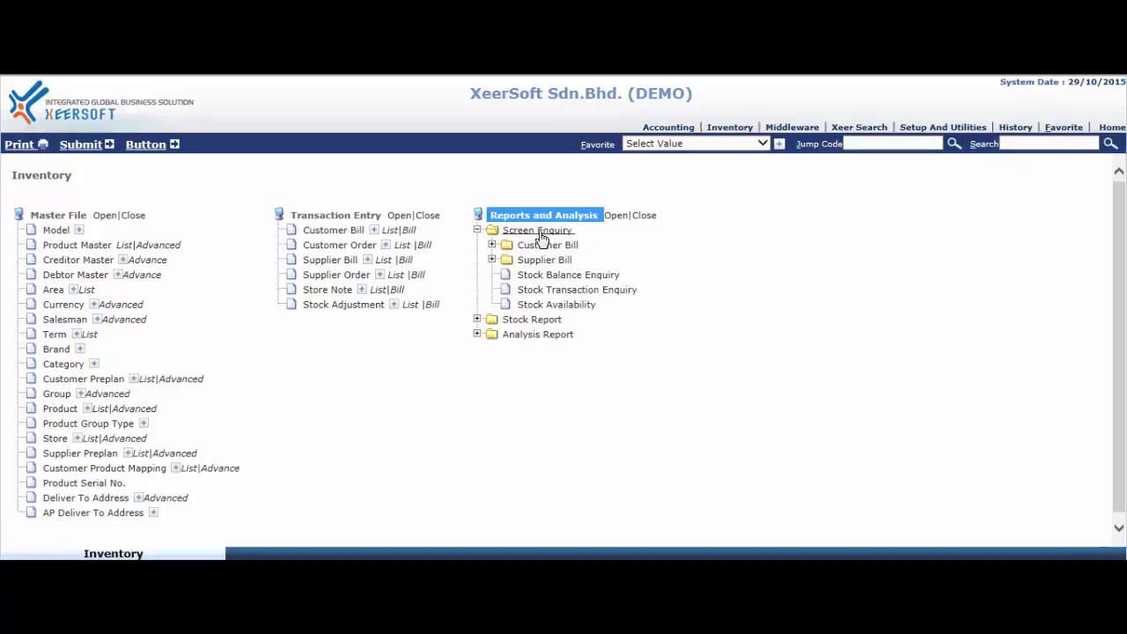
left_click(539, 262)
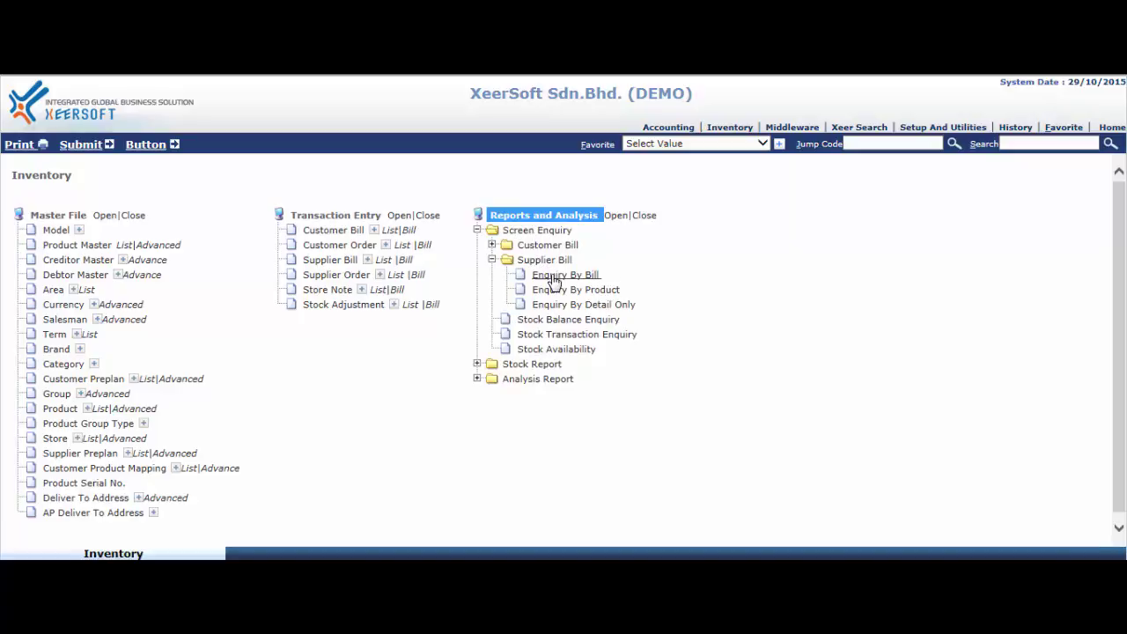
left_click(564, 275)
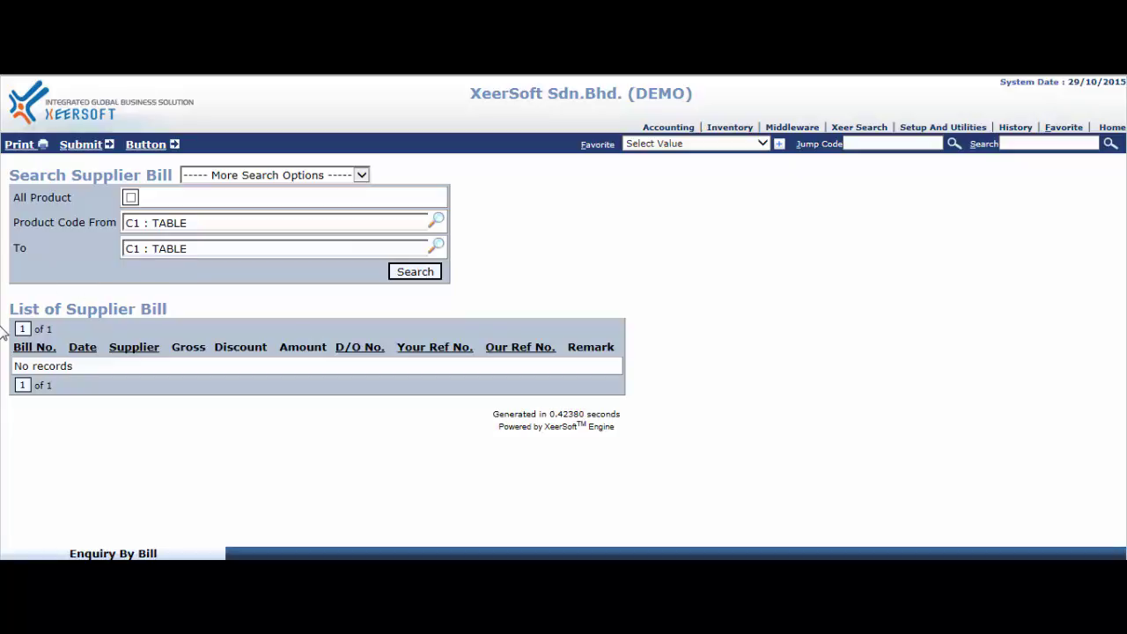
Search supplier bills for product codes C1 : TABLE through C9 : Chair.
left_click_drag(16, 328, 60, 335)
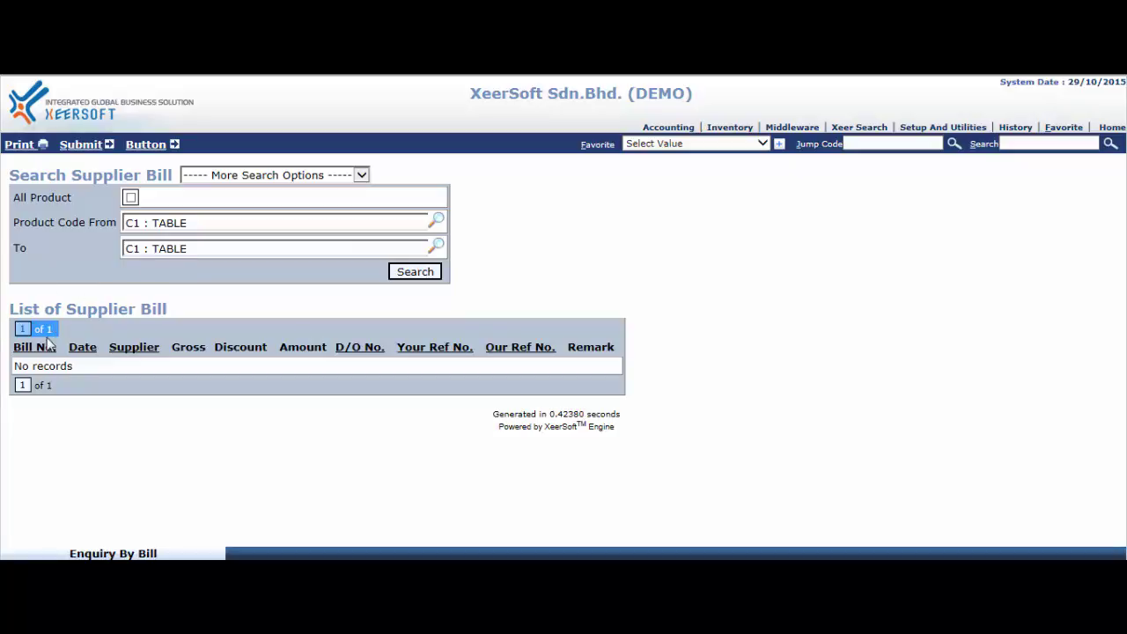
left_click(60, 331)
left_click(436, 222)
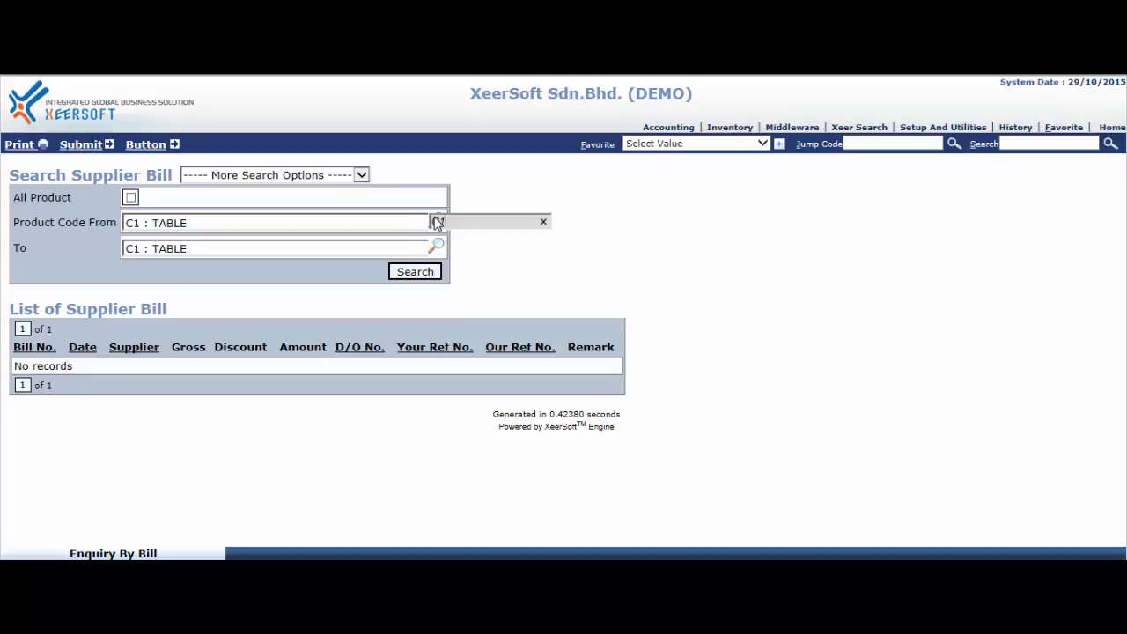
left_click(435, 247)
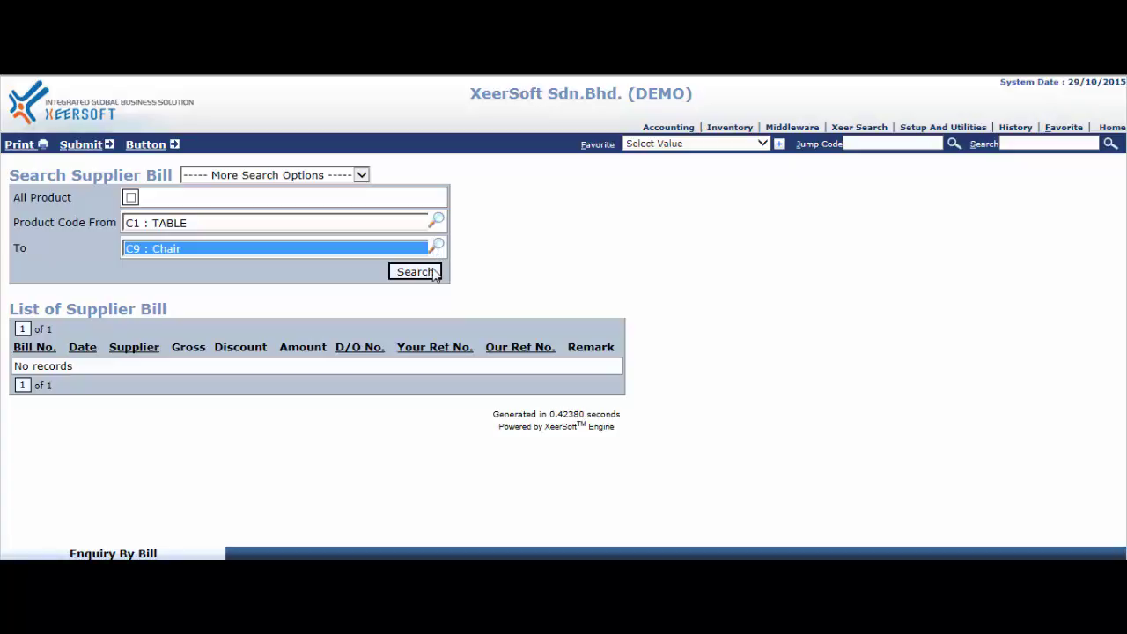
left_click(432, 273)
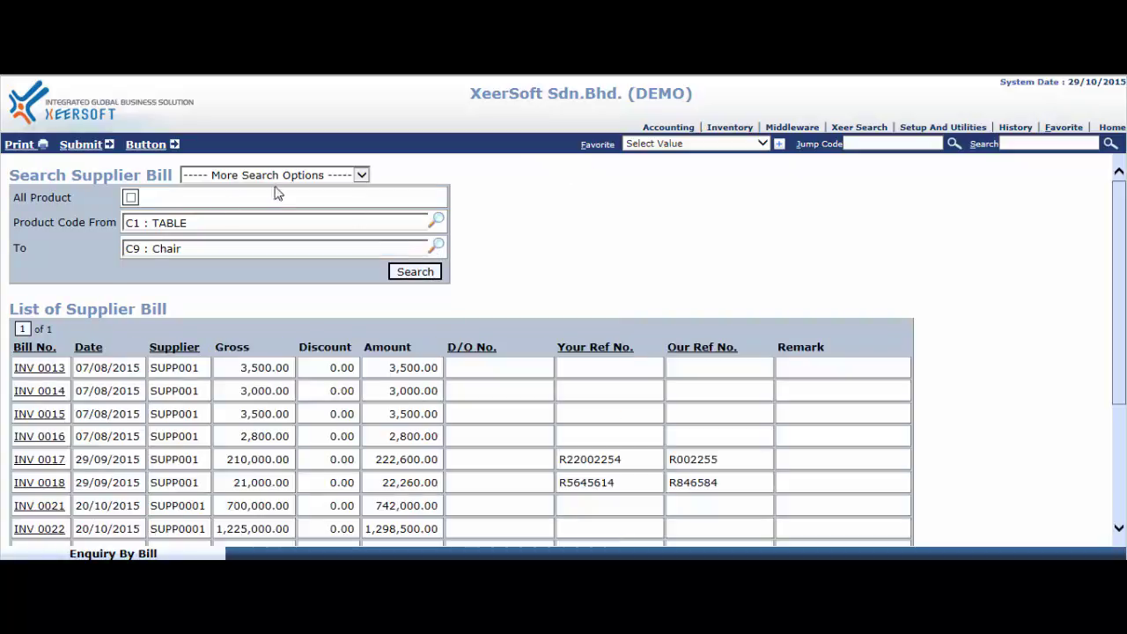
Sort the bill list (INV 0013 to INV 0031) by the Date column and review it.
scroll(429, 418, "down", 5)
scroll(472, 310, "up", 1)
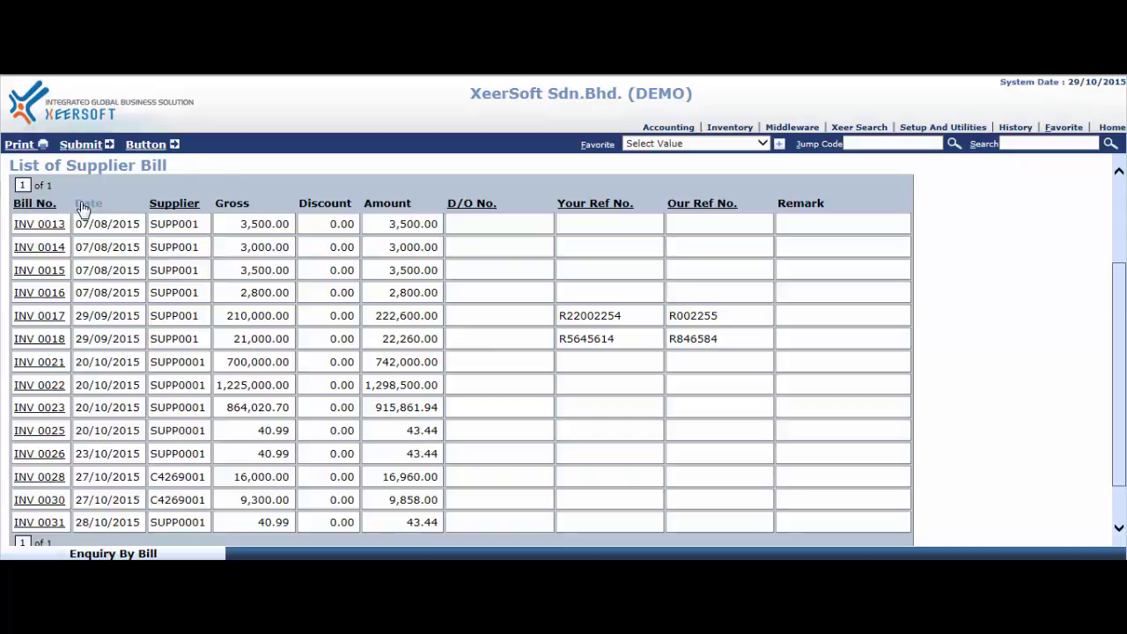
left_click(81, 207)
scroll(198, 291, "down", 2)
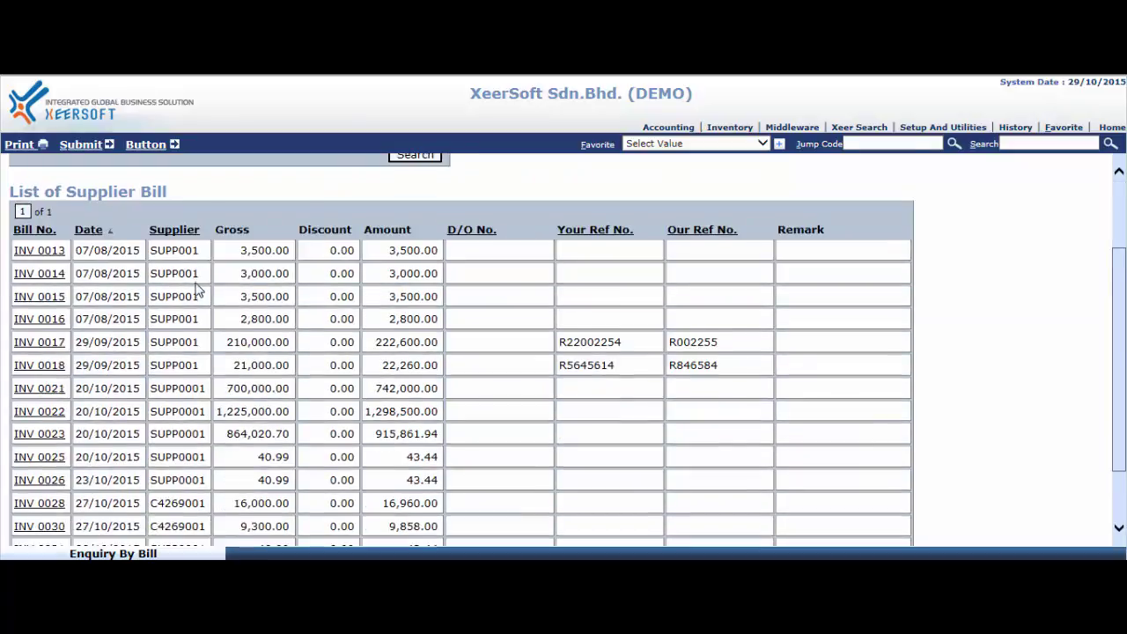
scroll(198, 291, "down", 1)
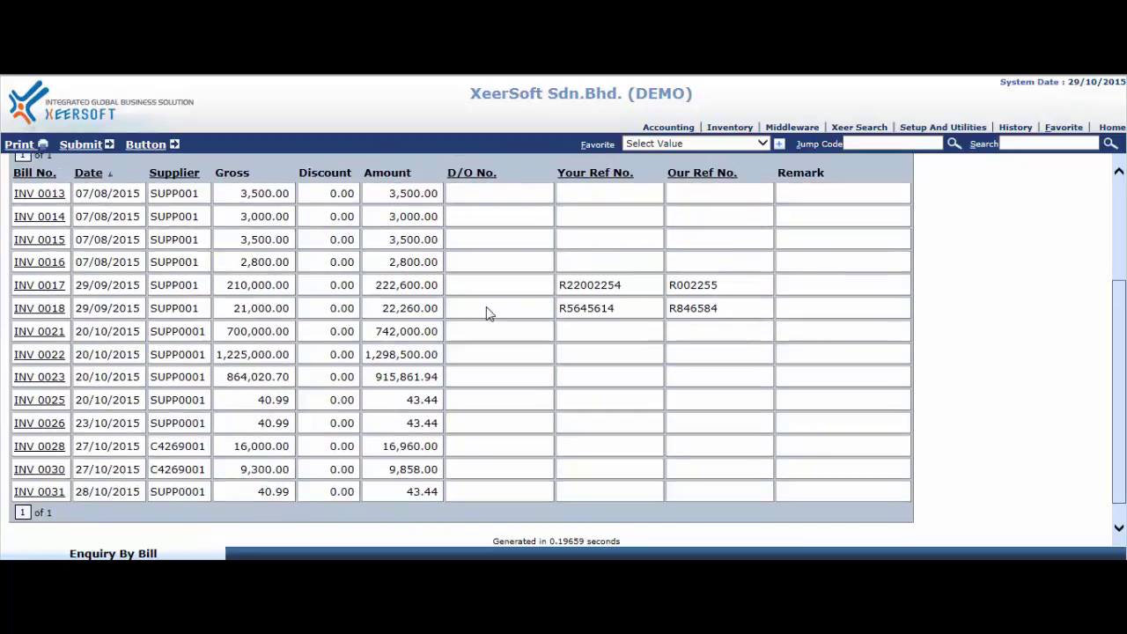
scroll(490, 315, "up", 3)
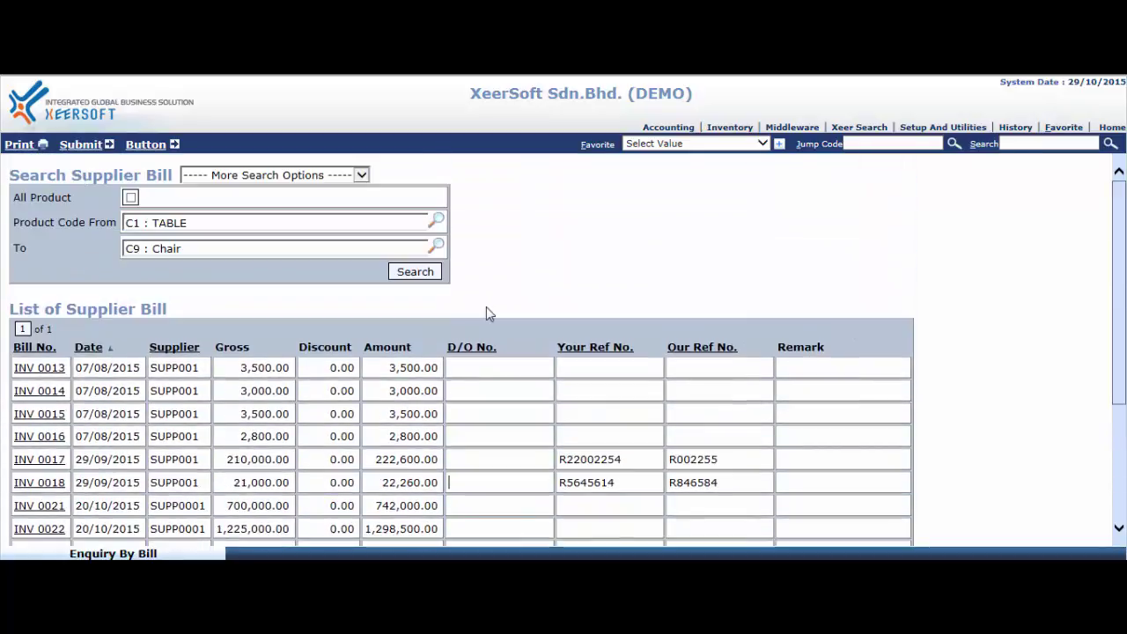
Add and enable the Results In Excel search option, then rerun the search.
left_click(300, 177)
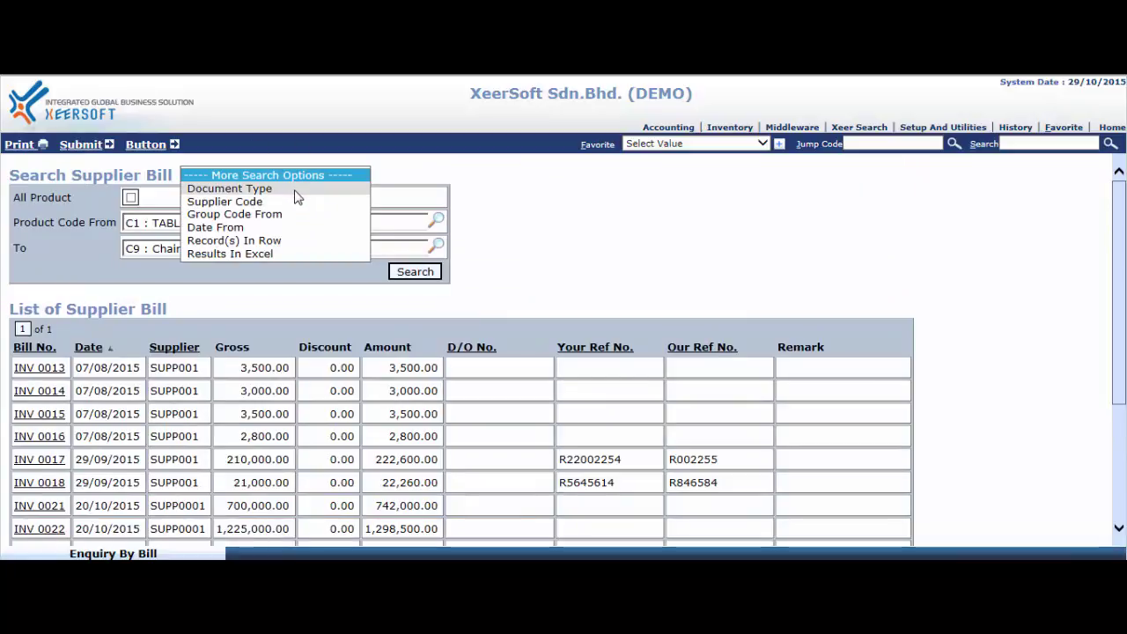
left_click(279, 256)
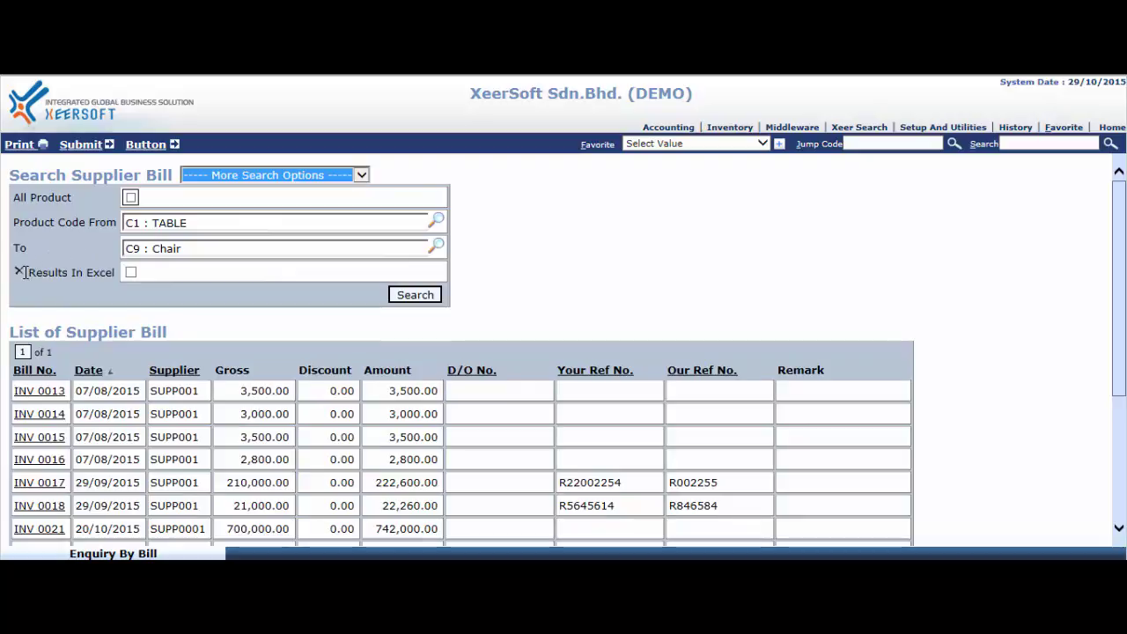
left_click_drag(26, 273, 115, 273)
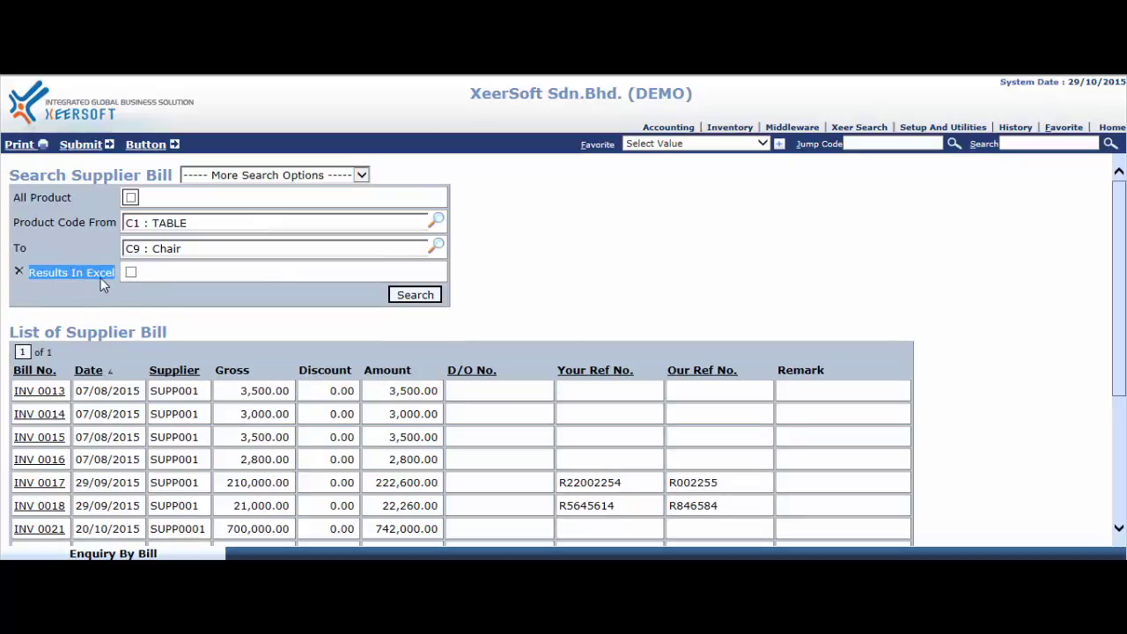
left_click(100, 278)
left_click(128, 276)
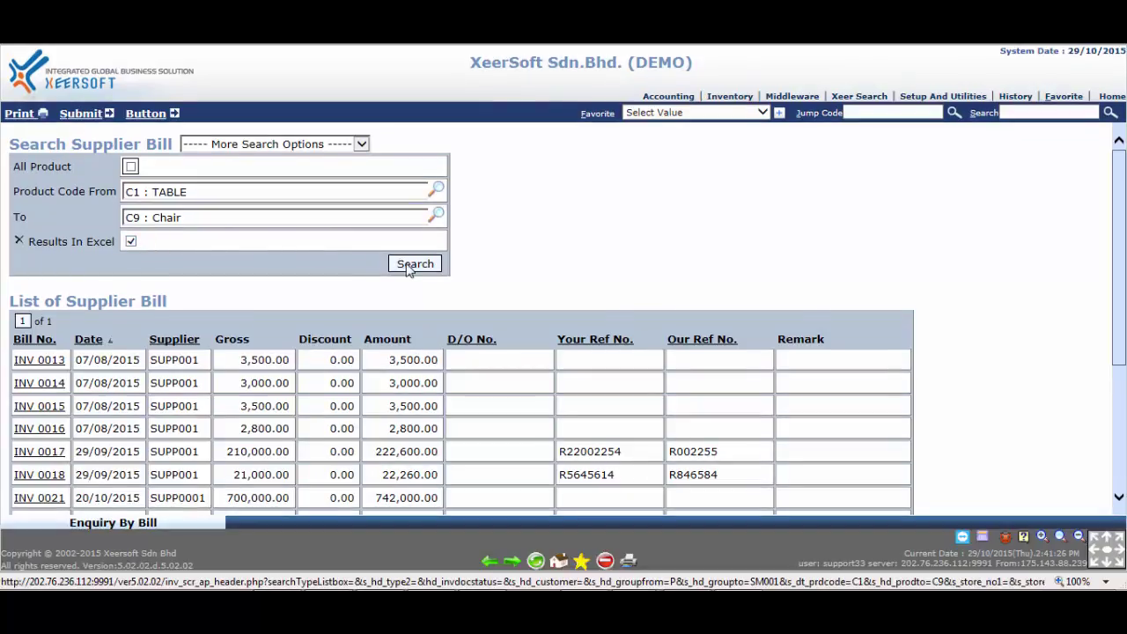
left_click(407, 265)
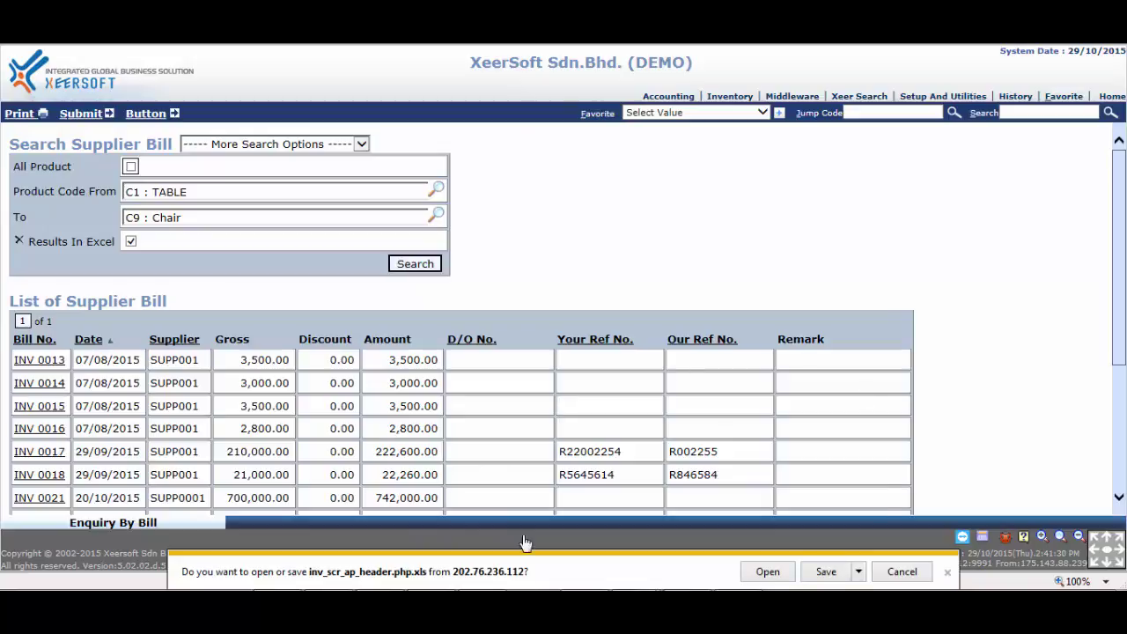
Open the downloaded bill list spreadsheet in Excel, accepting the file-format warning.
left_click(768, 572)
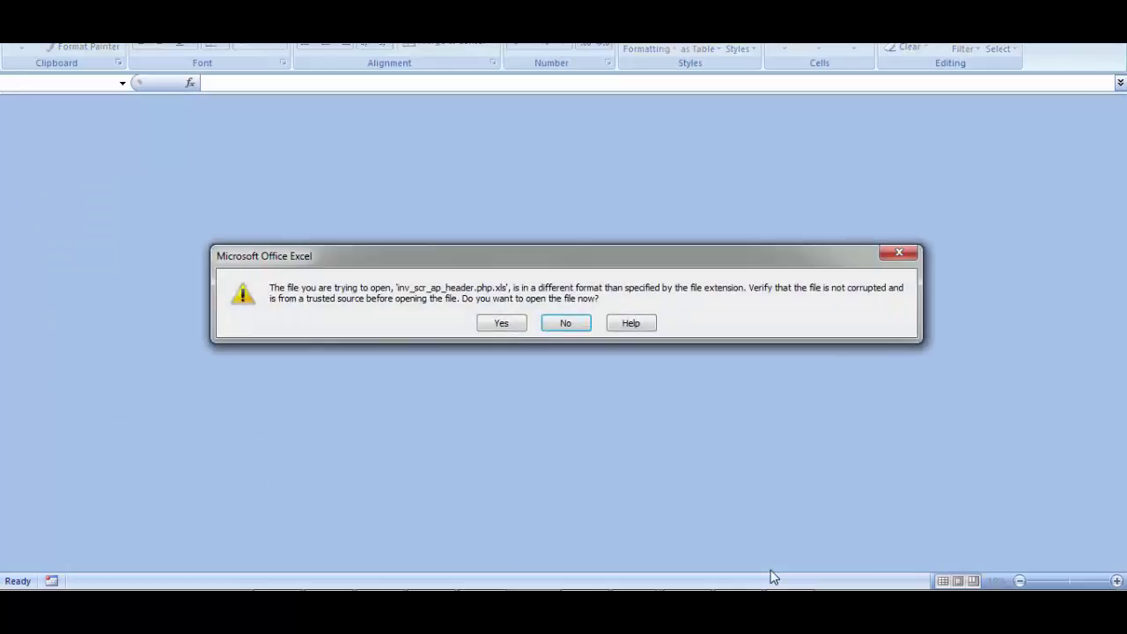
left_click(501, 323)
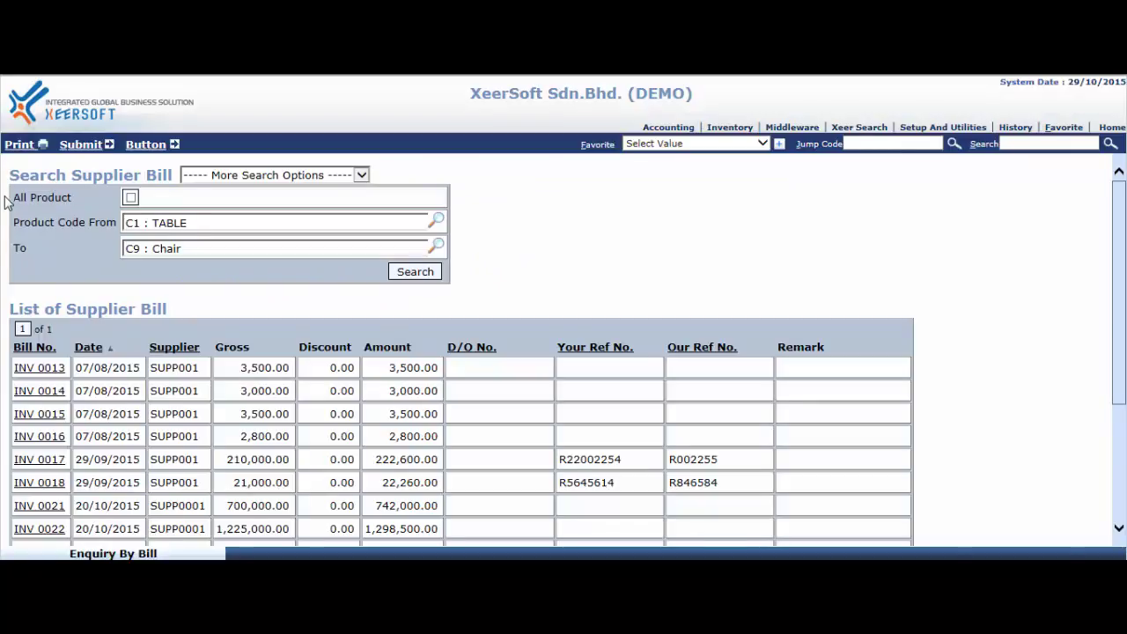
Tick All Product and rerun the search, scrolling through bills INV 0013 to INV 0031.
triple_click(20, 198)
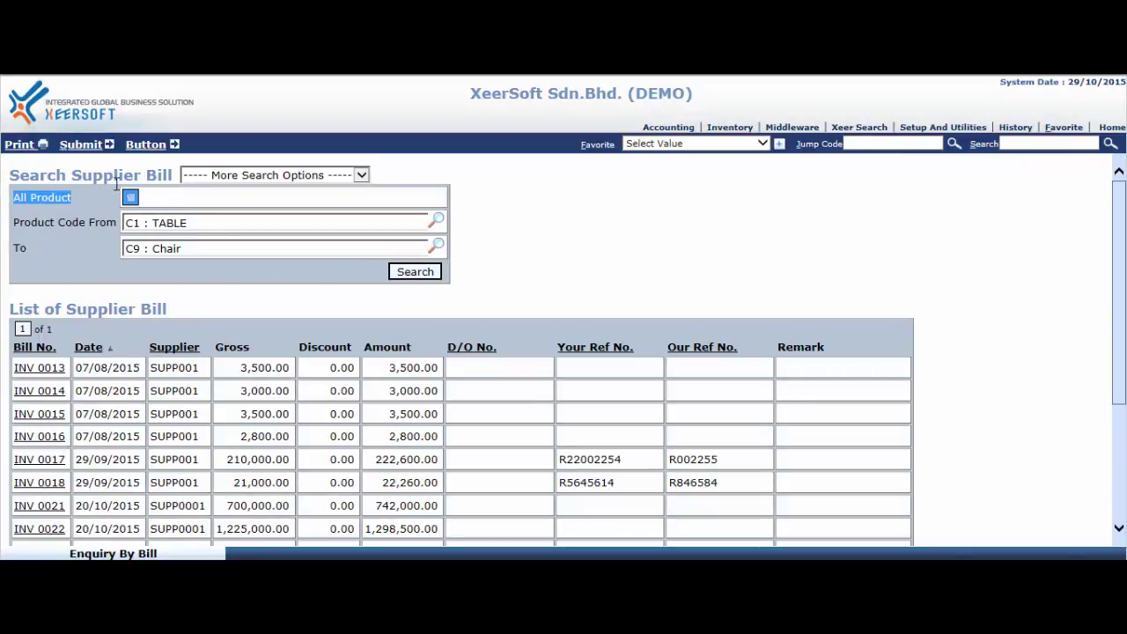
left_click(131, 198)
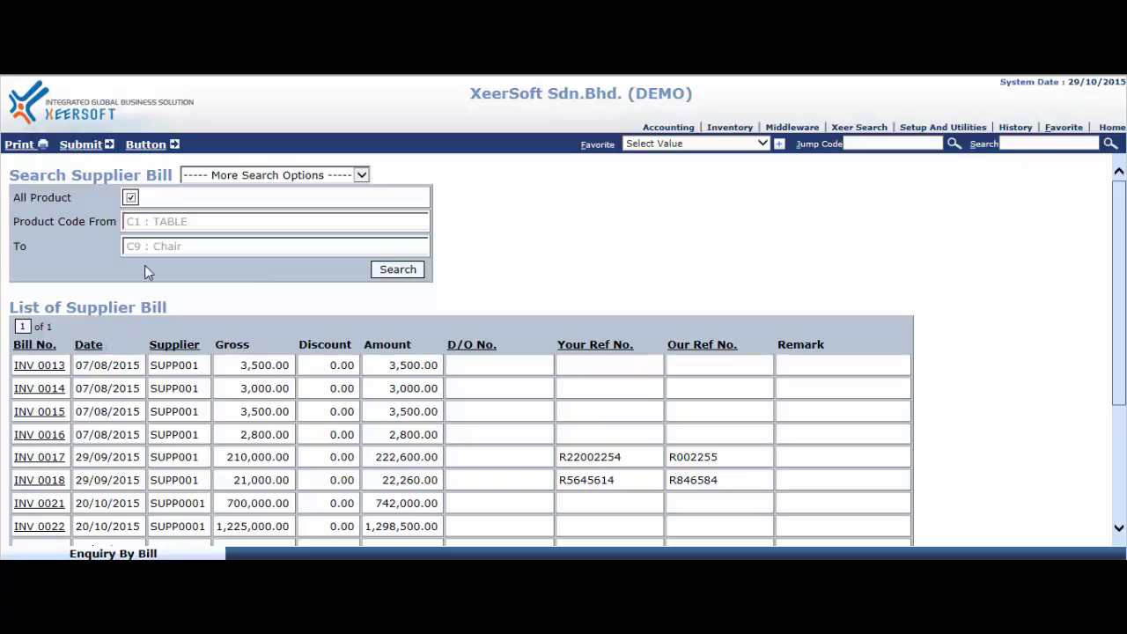
left_click(404, 278)
scroll(405, 278, "down", 3)
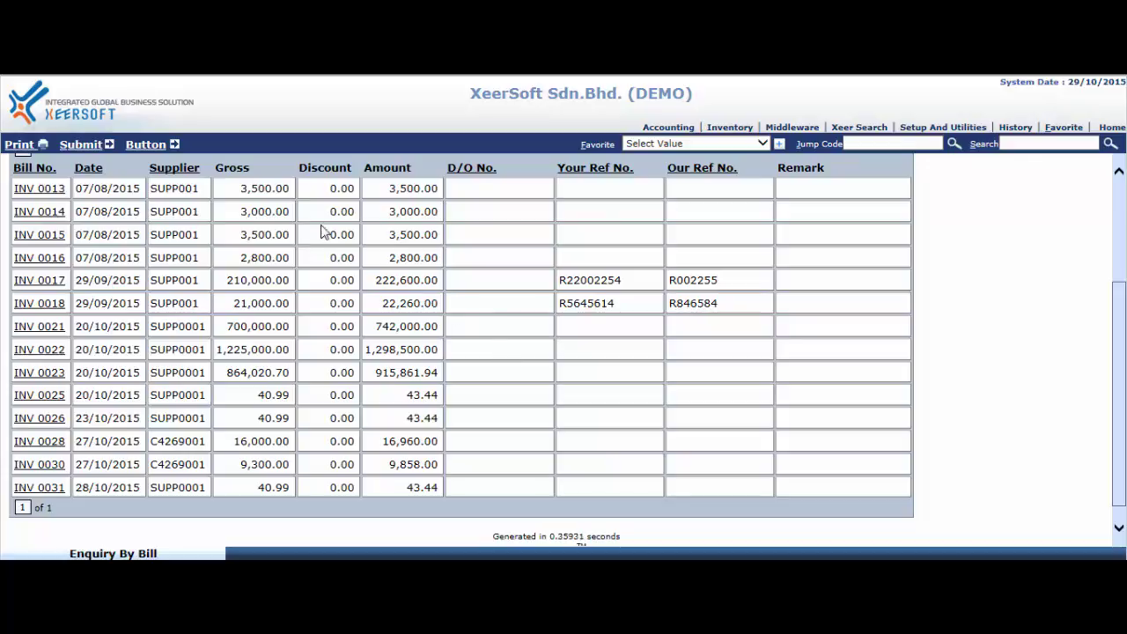
left_click(29, 192)
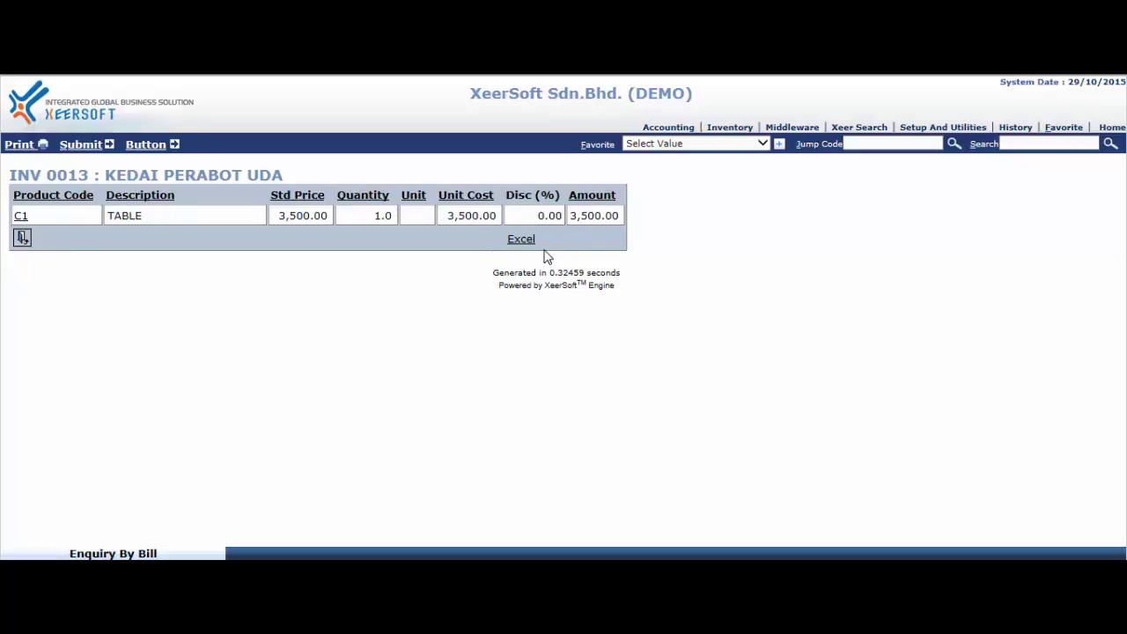
left_click(22, 238)
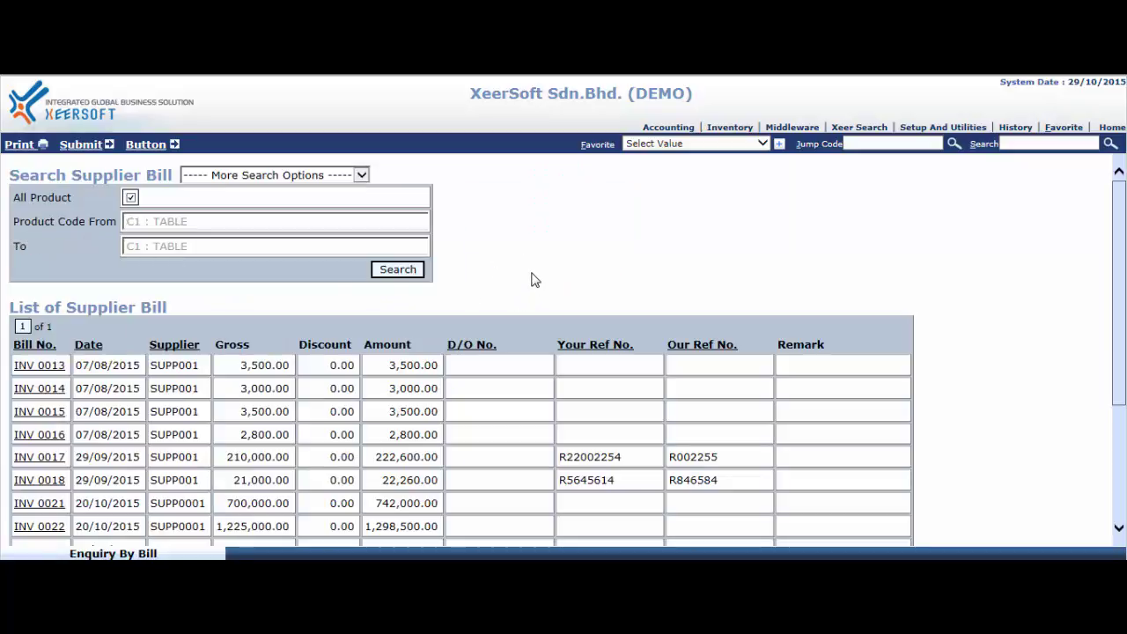